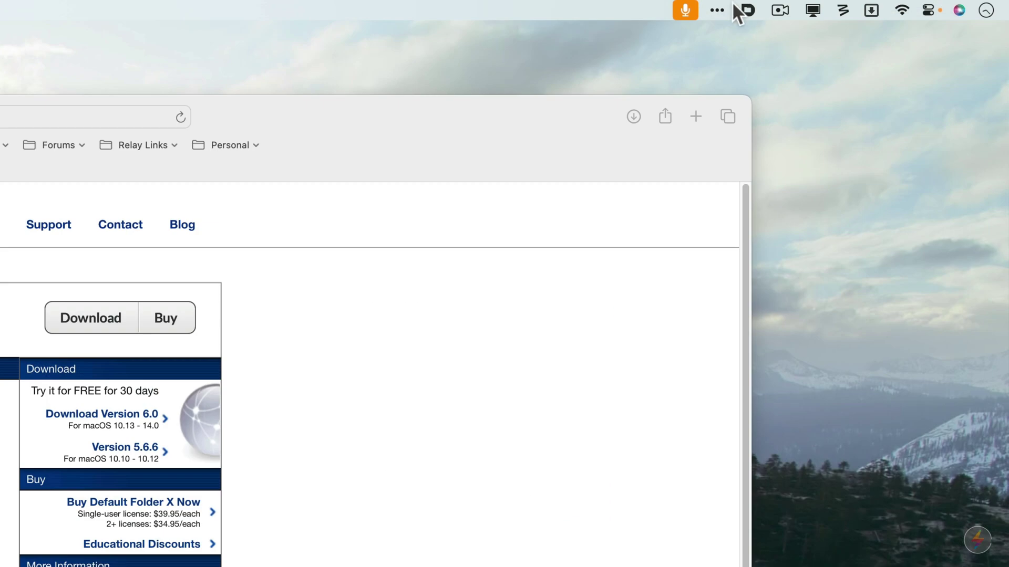
# - From the Default Folder X menu, browse Recent Folders to the AAA Battery holder Gridfinity folder's files
pyautogui.click(747, 10)
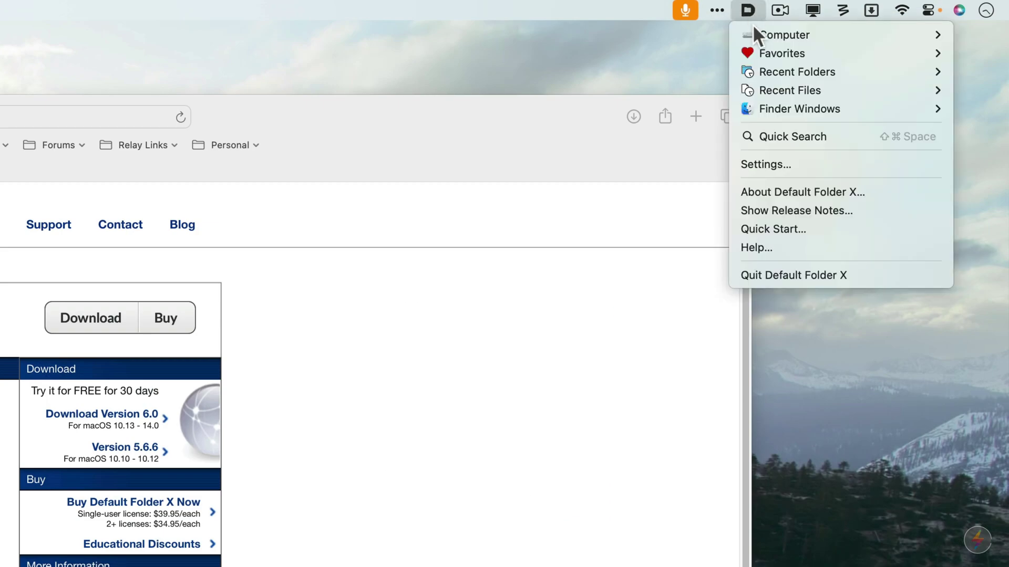
pyautogui.moveTo(756, 36)
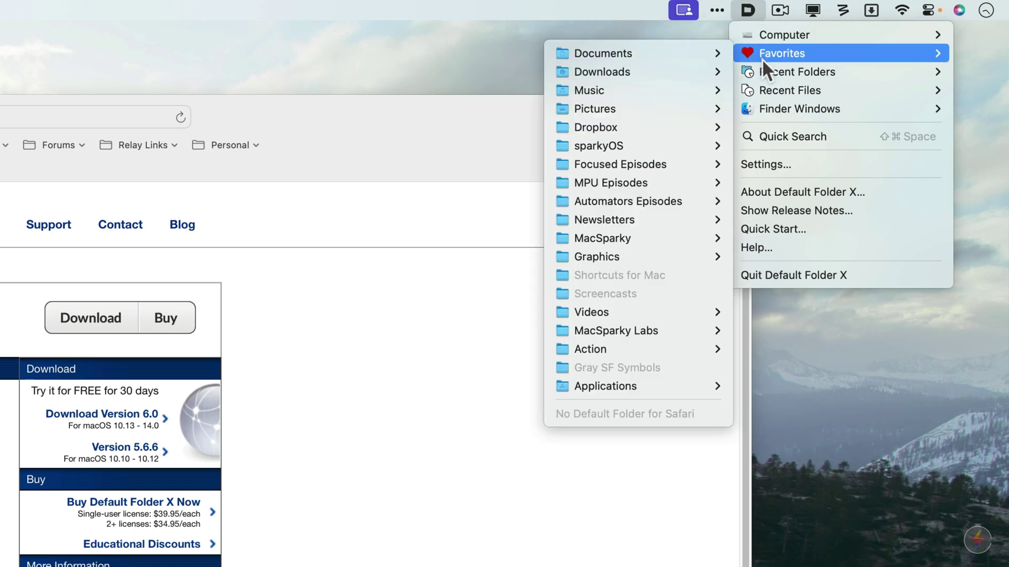
pyautogui.moveTo(763, 70)
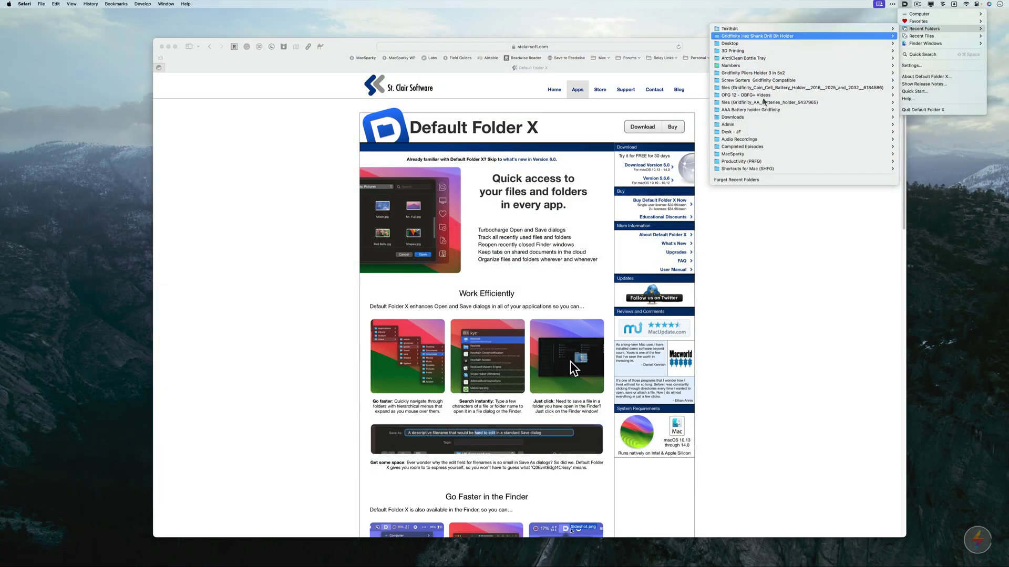
# - Open AAA Battery holder Gridfinity in Finder, Quick Look aaa holder.stl, then close the window
pyautogui.moveTo(385, 278)
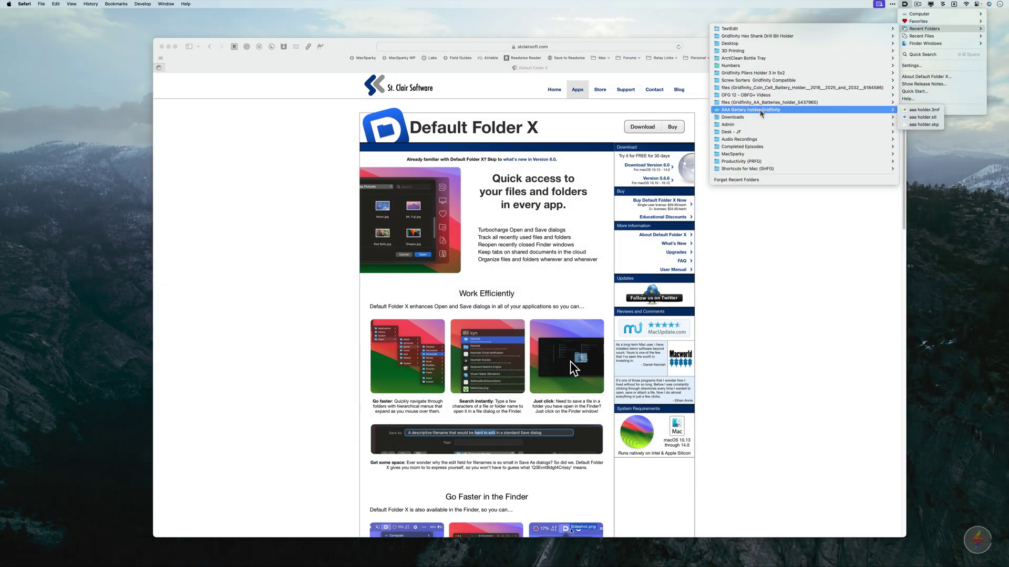
pyautogui.click(760, 110)
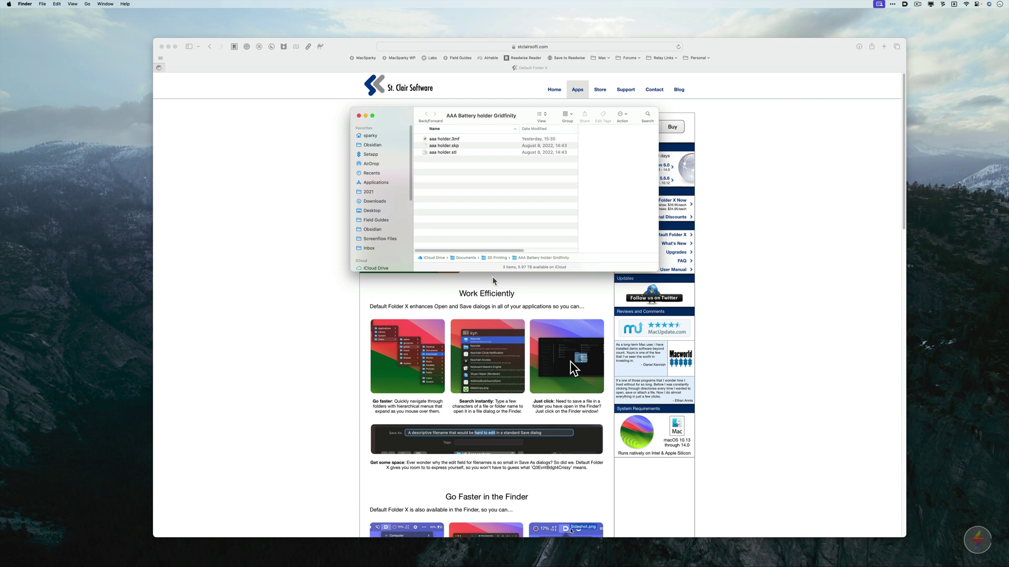
pyautogui.click(448, 152)
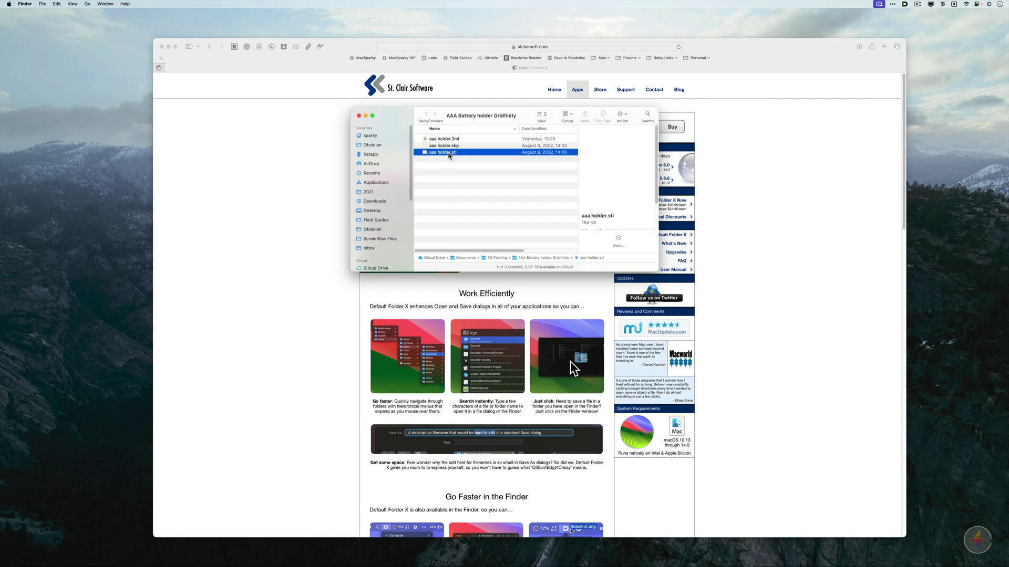
pyautogui.press('space')
pyautogui.press('space')
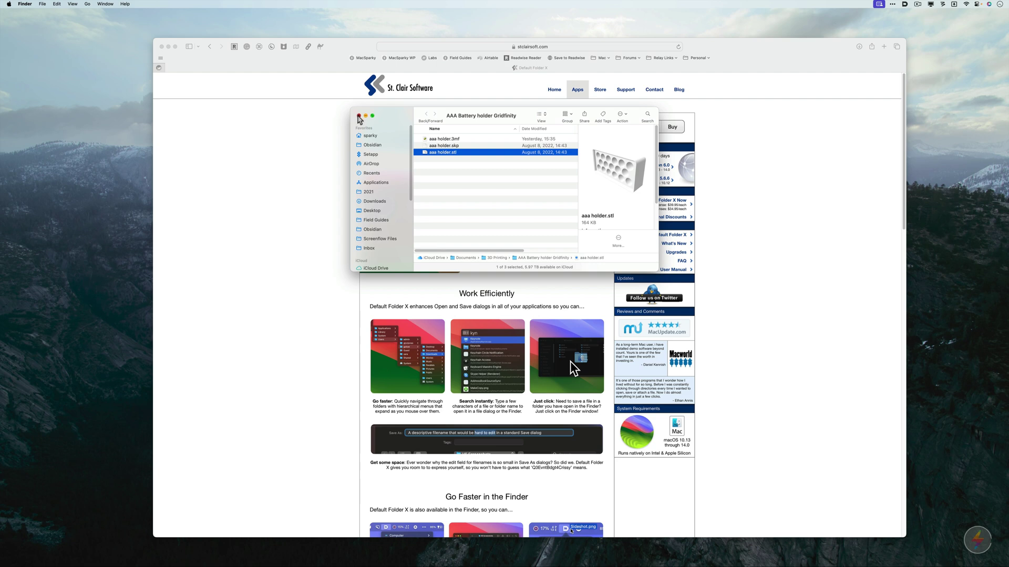
pyautogui.click(359, 115)
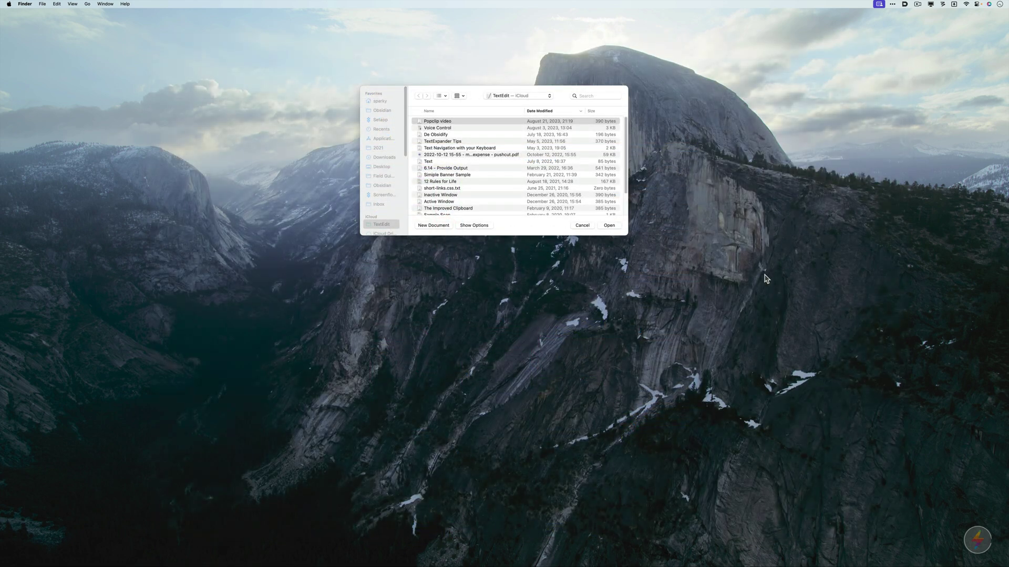
# - Select Popclip video and view its Information, Tags, Comments and Permissions tabs, returning to Preview
pyautogui.click(563, 104)
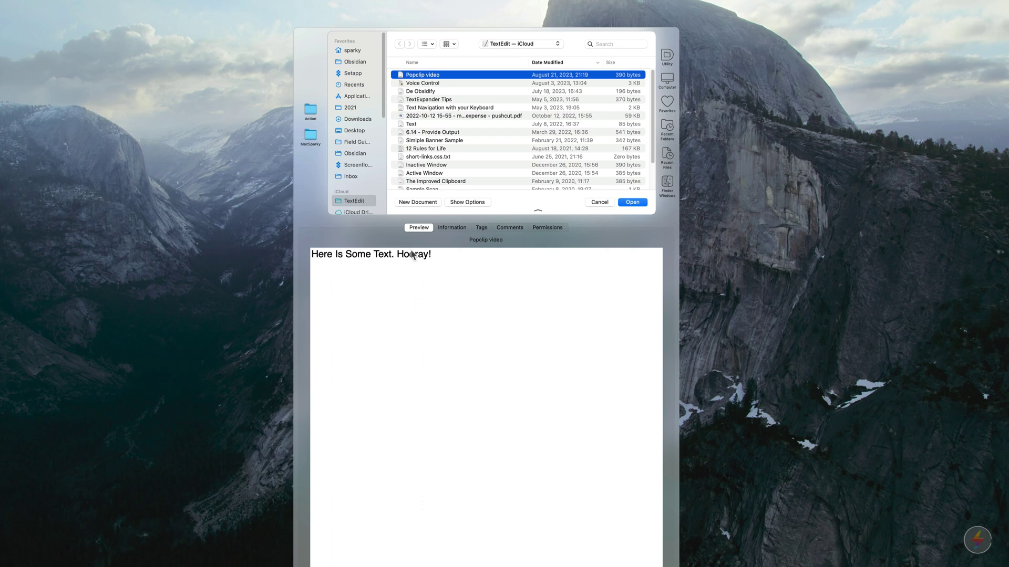
pyautogui.click(452, 229)
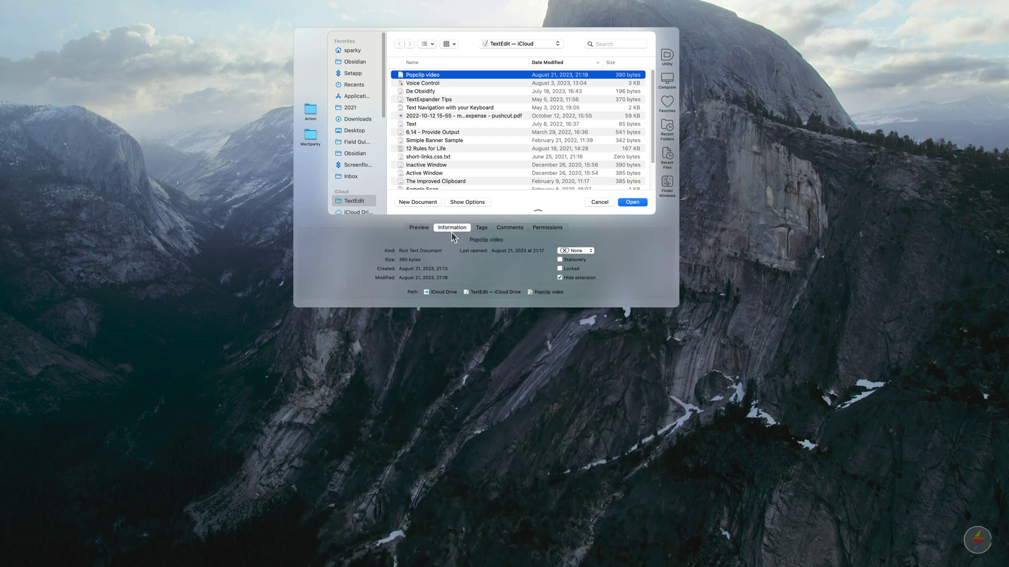
pyautogui.click(481, 229)
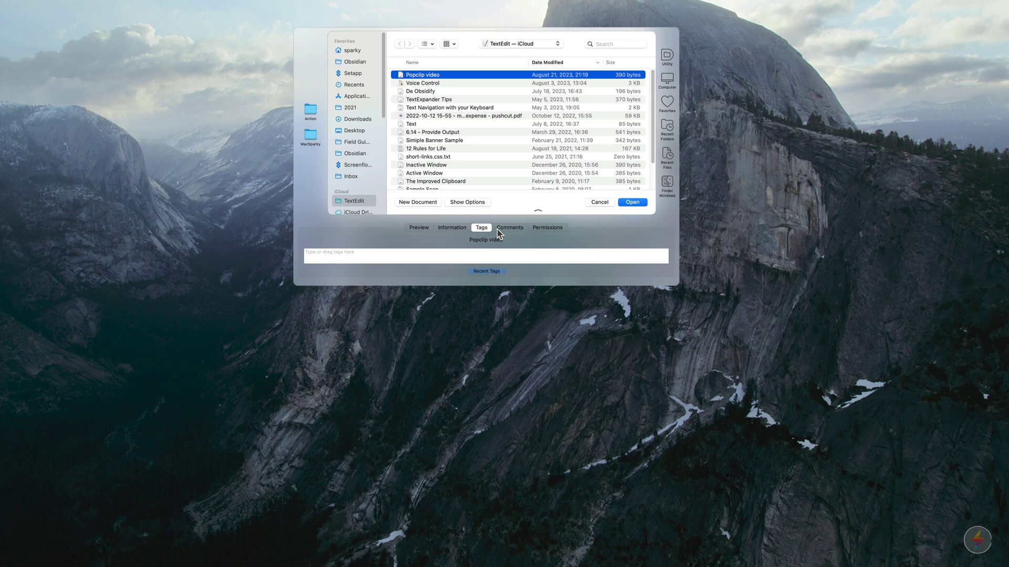
pyautogui.click(509, 230)
pyautogui.click(549, 230)
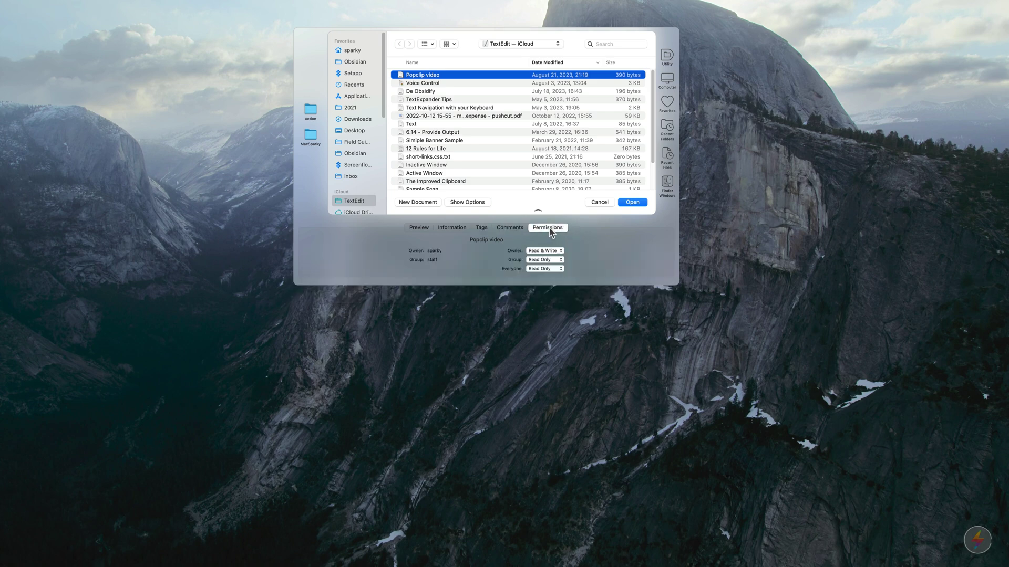
pyautogui.click(419, 229)
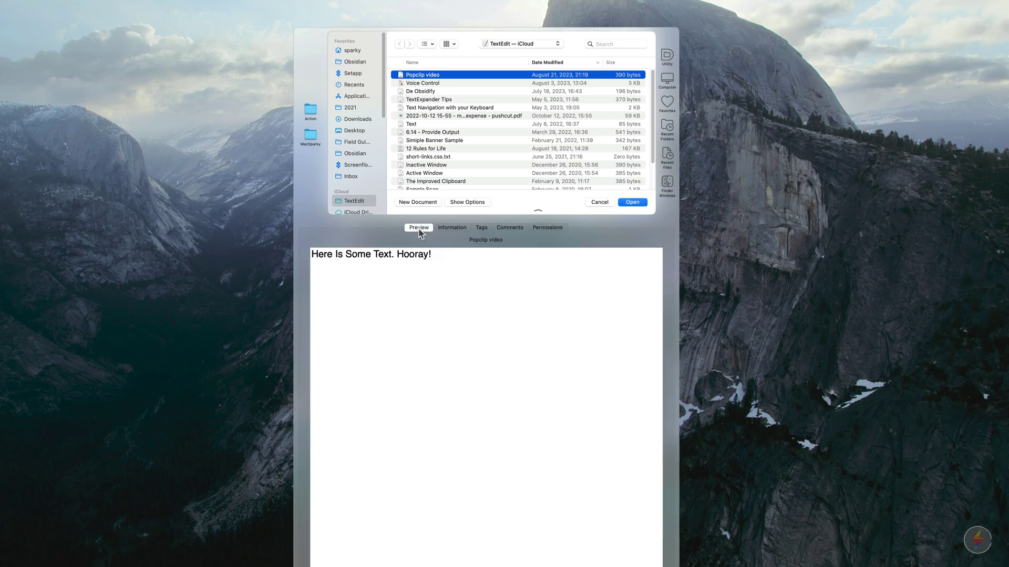
# - Preview the Voice Control document and browse the drawer's Computer and Favorites lists
pyautogui.click(422, 83)
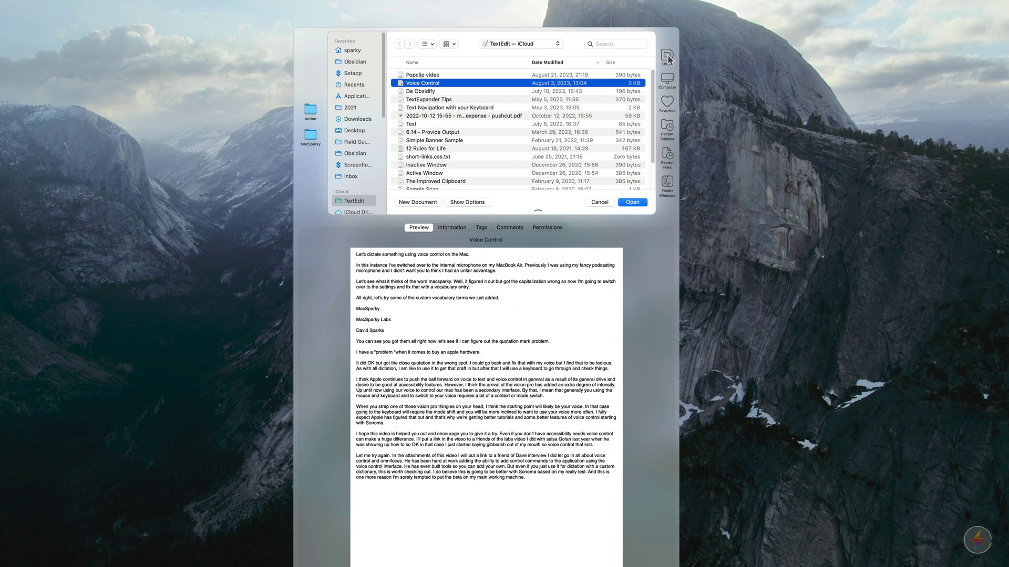
pyautogui.click(665, 83)
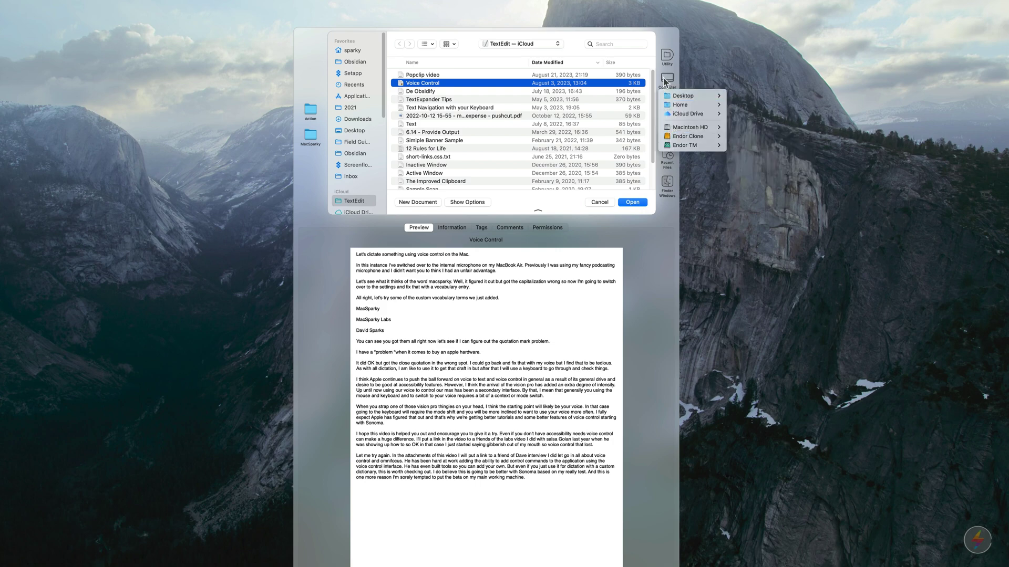
pyautogui.click(665, 108)
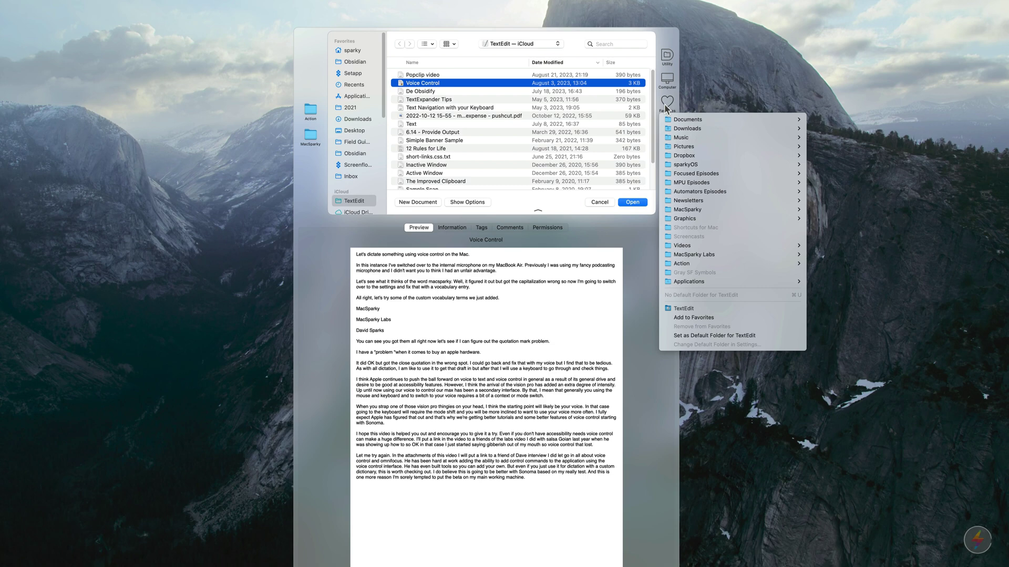
pyautogui.click(667, 111)
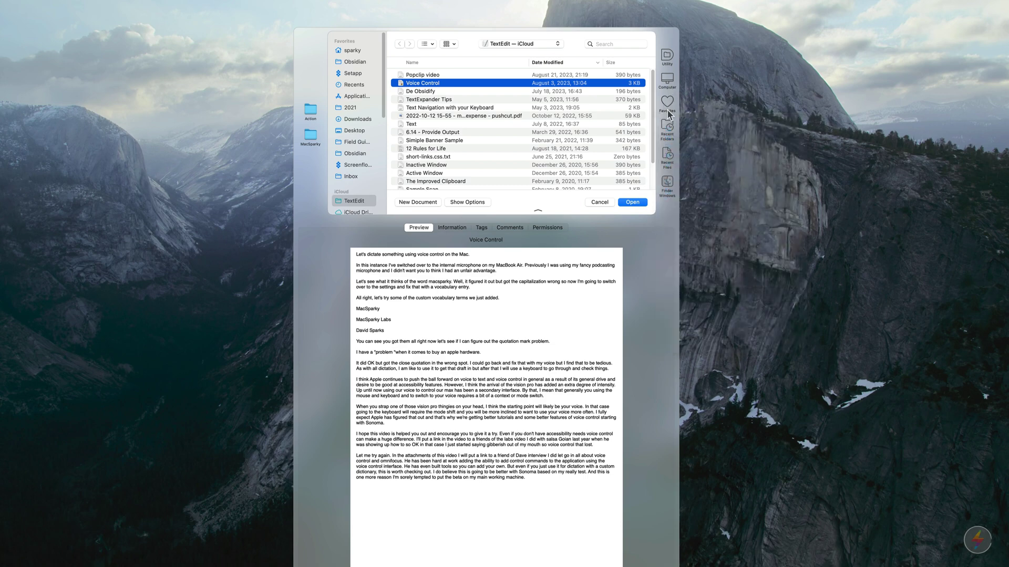
# - Browse the drawer's Recent Folders, Recent Files and Finder Windows lists
pyautogui.click(669, 133)
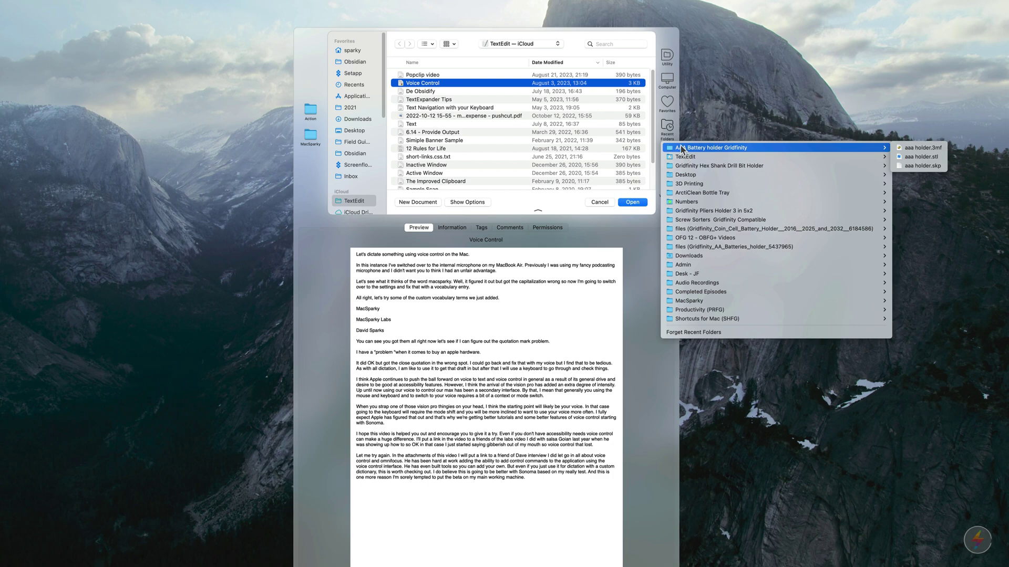
pyautogui.click(668, 156)
pyautogui.click(670, 156)
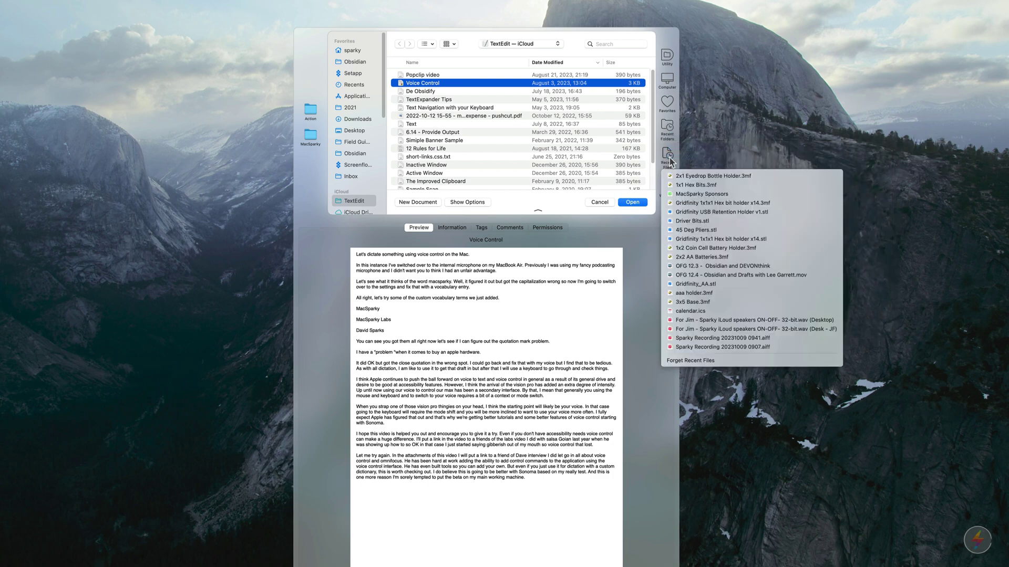
pyautogui.click(666, 189)
pyautogui.click(665, 192)
pyautogui.click(665, 193)
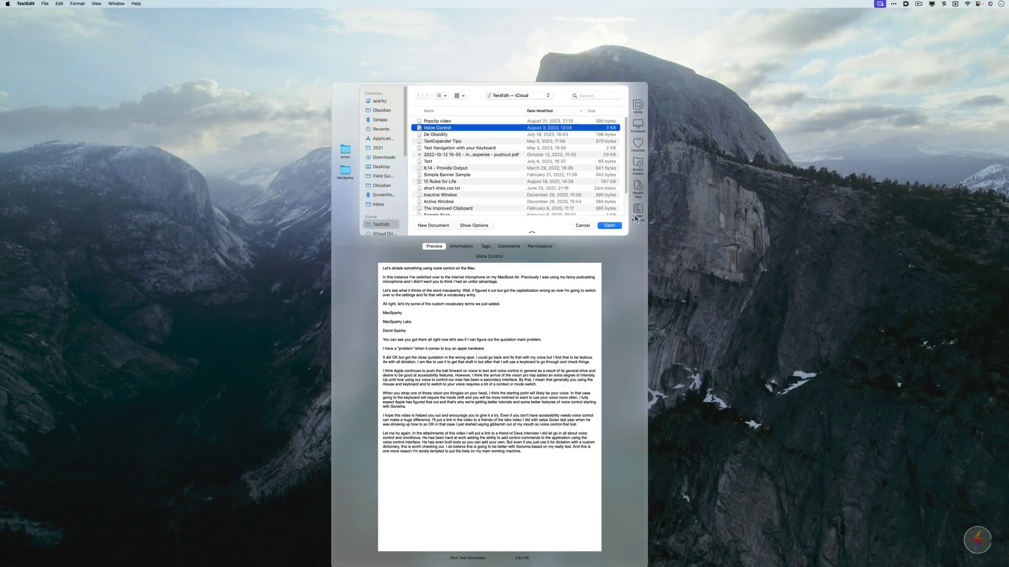
# - Open Popclip video, add the line 'Add some tex' below Hooray!, and save it under a new name
pyautogui.click(448, 123)
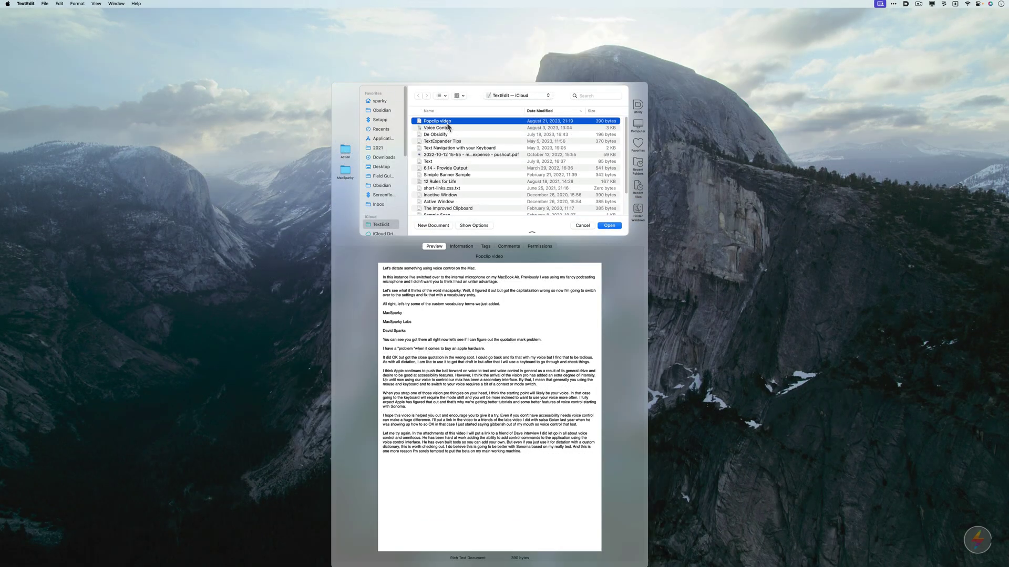
pyautogui.click(612, 226)
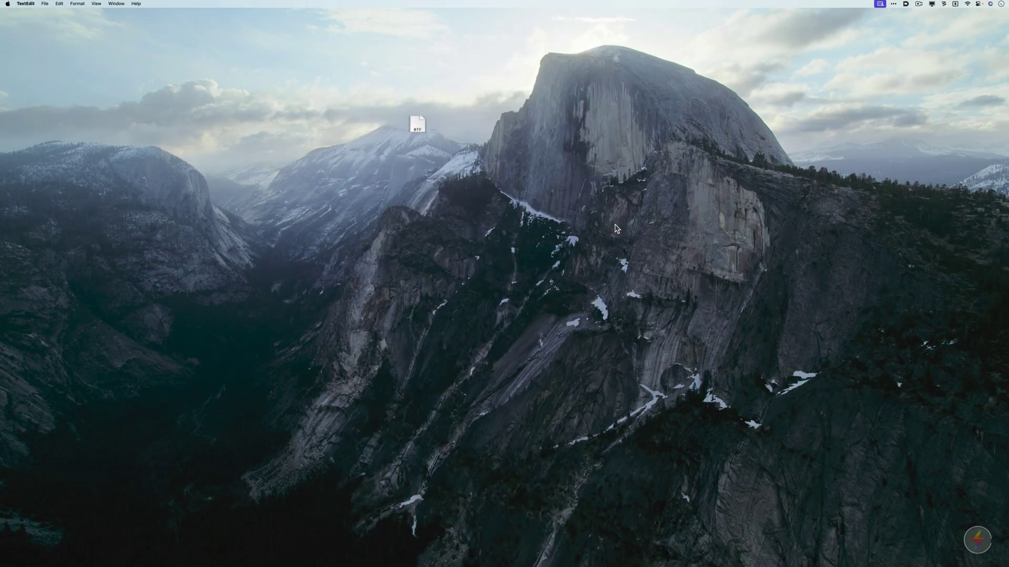
pyautogui.click(307, 85)
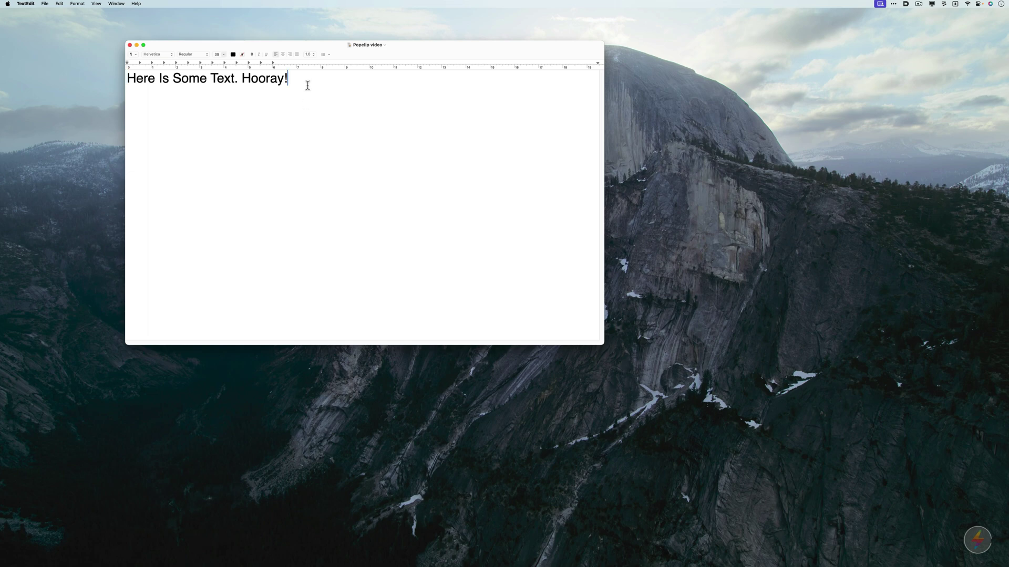
pyautogui.press('Return')
pyautogui.press('Return')
pyautogui.write('Add some tex')
pyautogui.press('super+alt+shift+s')
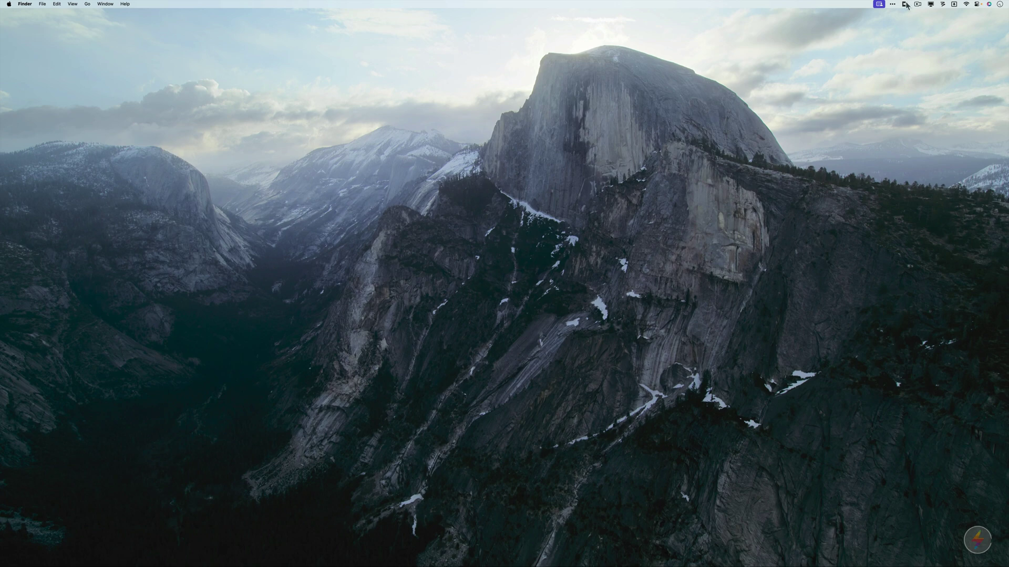
# - Quick Search for 'aaa' from the Default Folder X menu and step down to aaa holder.3mf
pyautogui.click(905, 5)
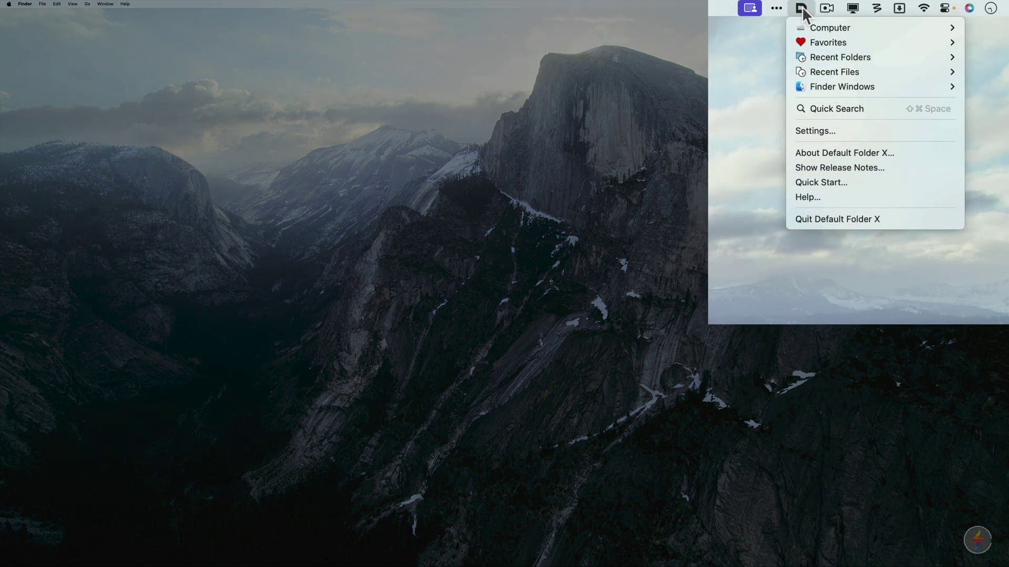
pyautogui.click(814, 114)
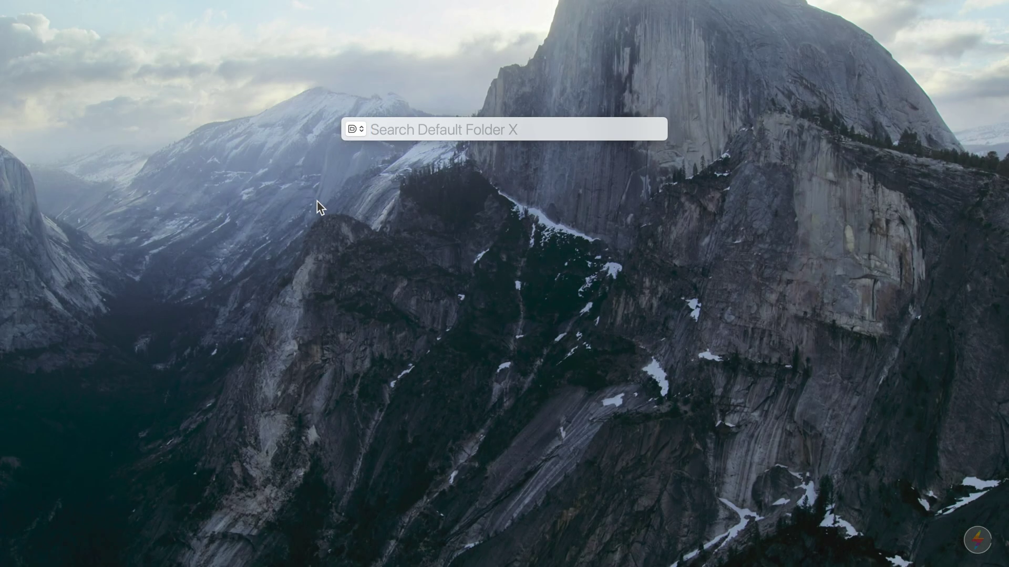
pyautogui.write('a')
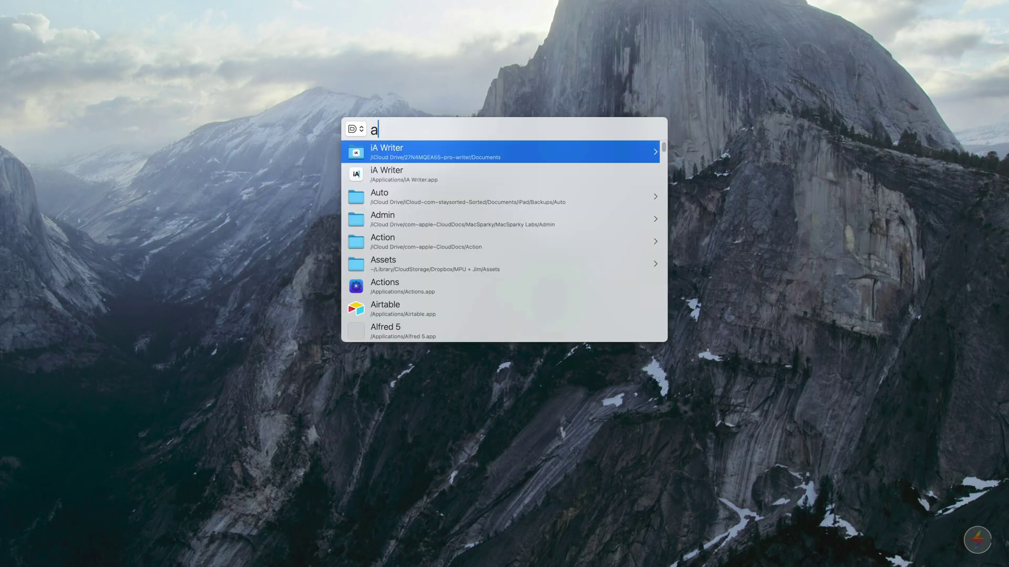
pyautogui.write('aa')
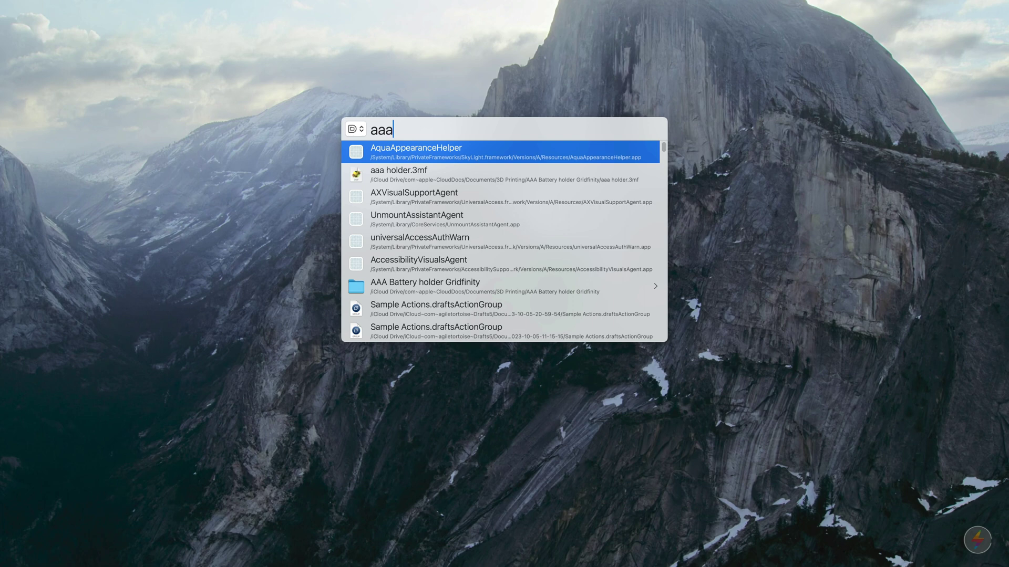
pyautogui.press('Down')
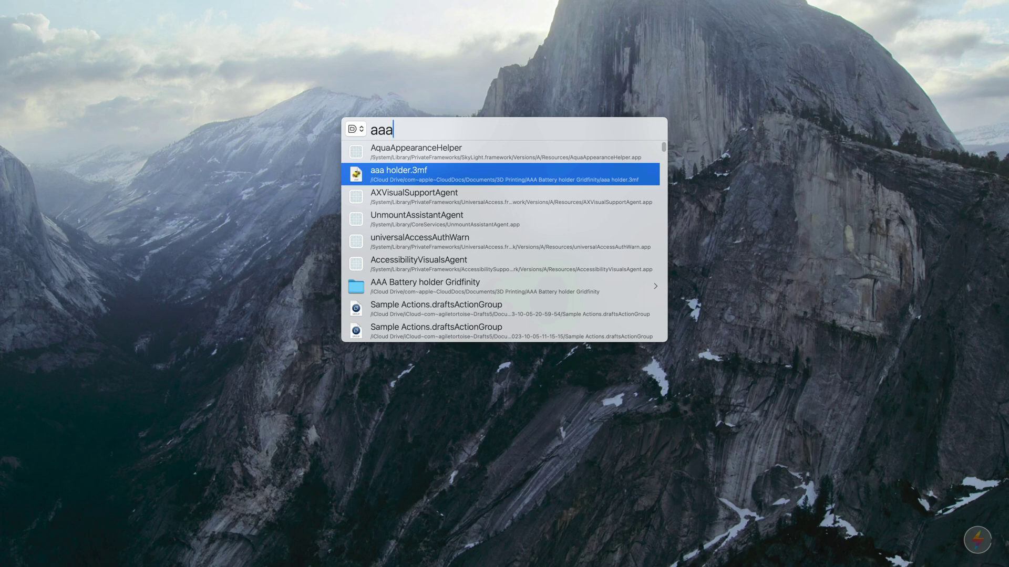
pyautogui.press('Down')
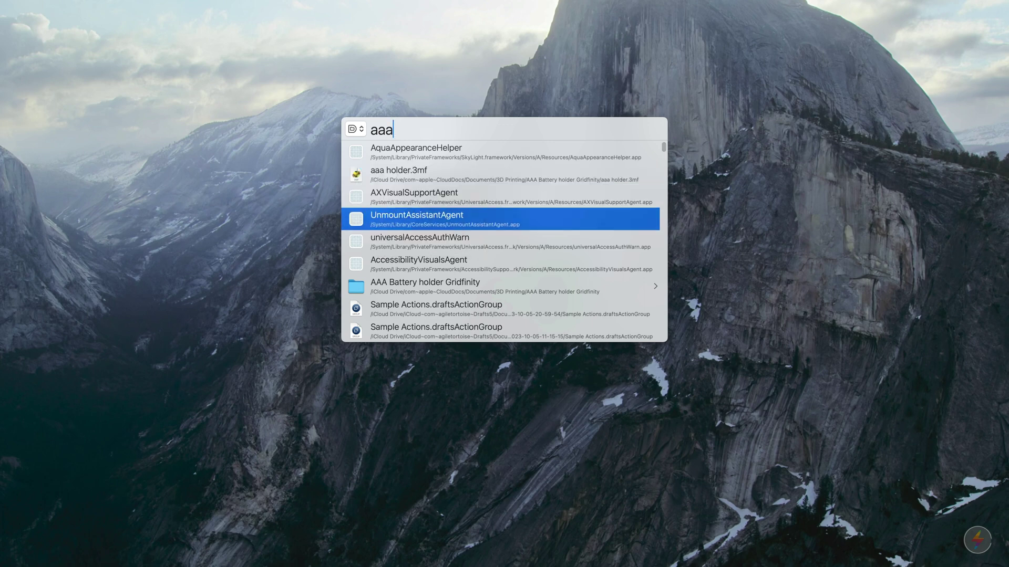
# - Search inside the AAA Battery holder Gridfinity folder for 'holder.st' and show the scope choices
pyautogui.press('Down')
pyautogui.press('Down')
pyautogui.press('Down')
pyautogui.press('Right')
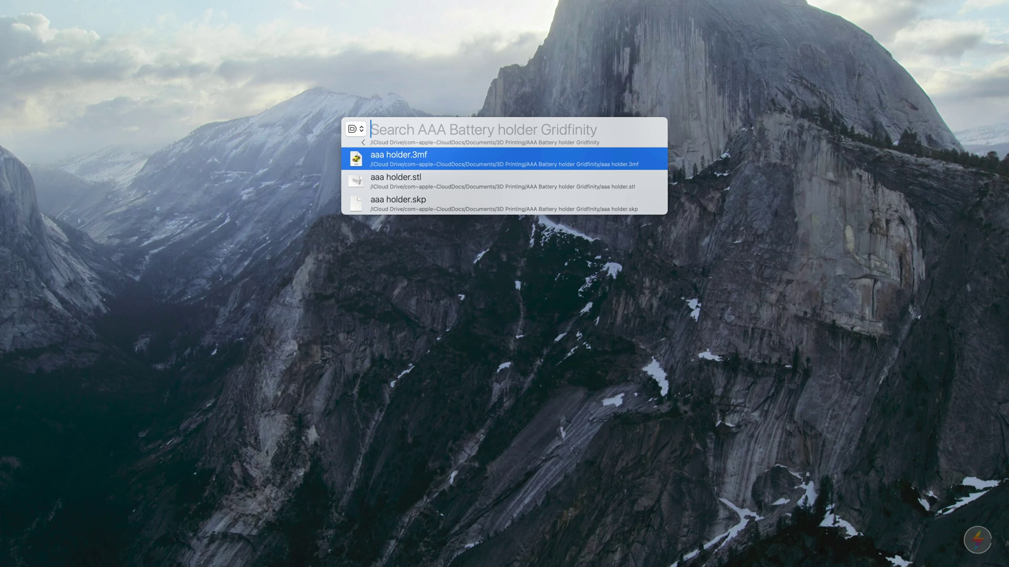
pyautogui.write('h')
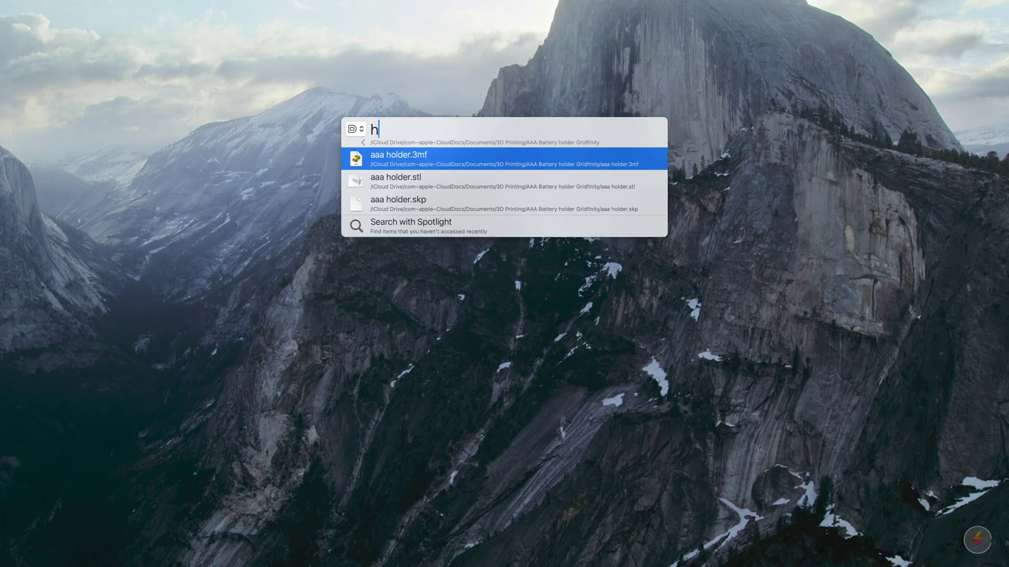
pyautogui.write('older.sst')
pyautogui.press('BackSpace')
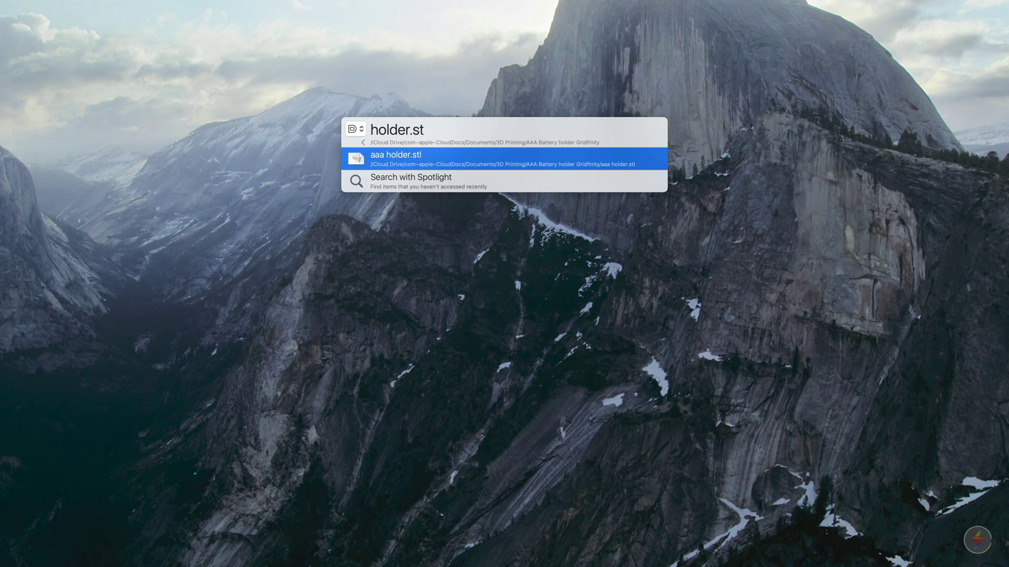
pyautogui.click(355, 130)
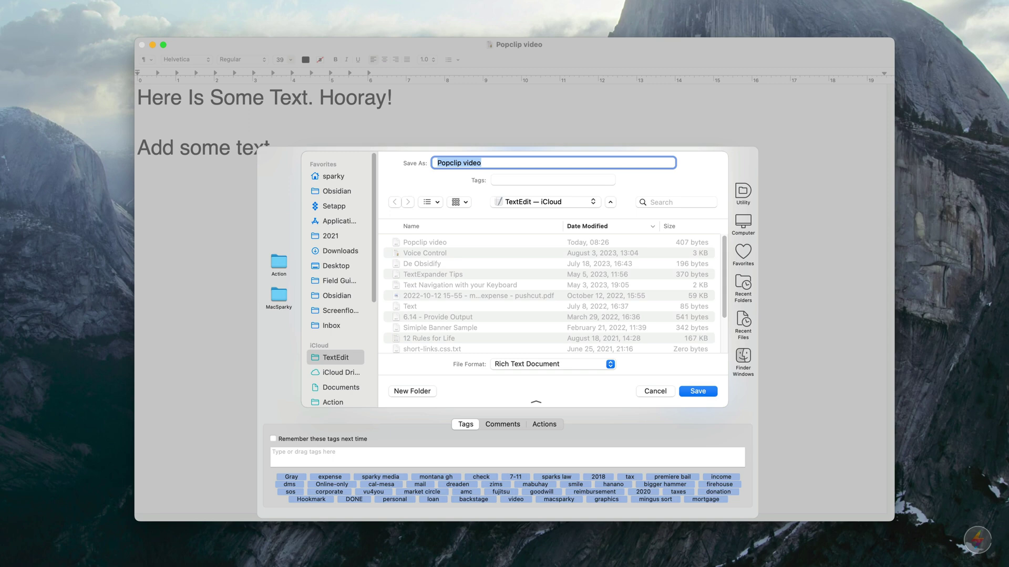
# - Append ' - here is a really long file name on my mac - just because I can' to the save name
pyautogui.click(490, 163)
pyautogui.write('- here is a really long file name on my mac - just because I can')
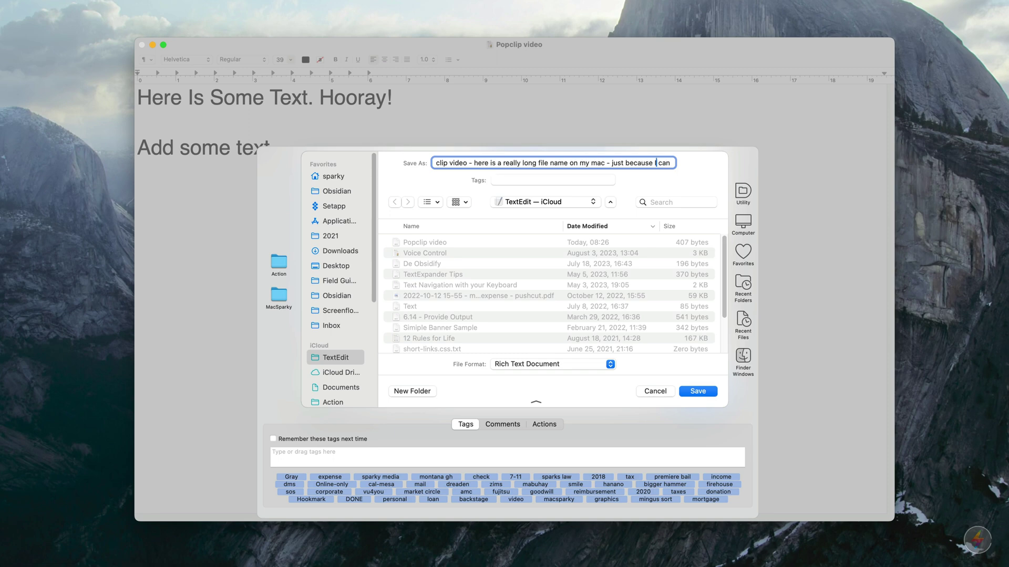
pyautogui.click(585, 163)
pyautogui.hotkey('alt', 'Left')
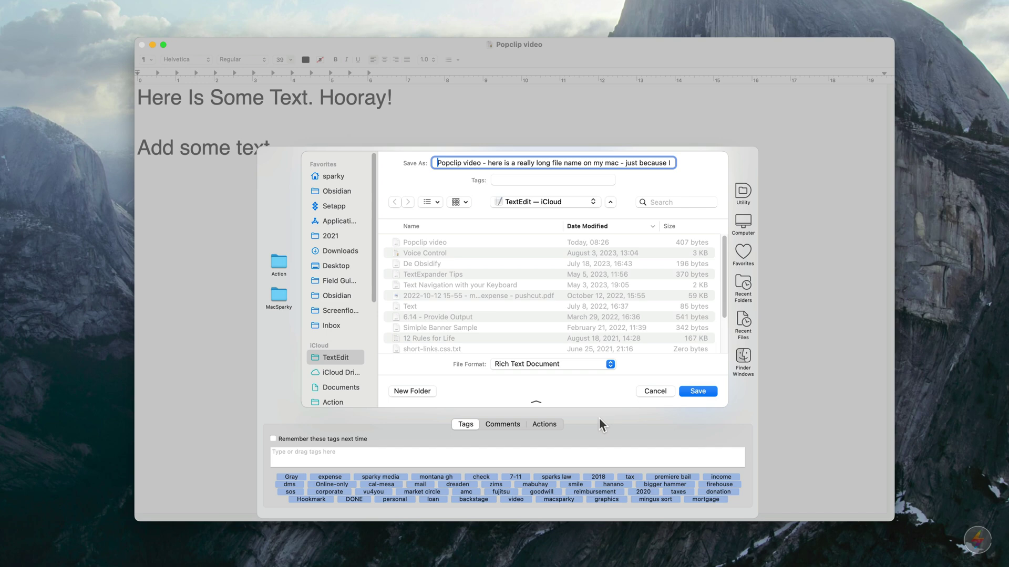
# - Enable 'Attach the saved file to a new email in Mail' under Actions and save the document
pyautogui.click(553, 428)
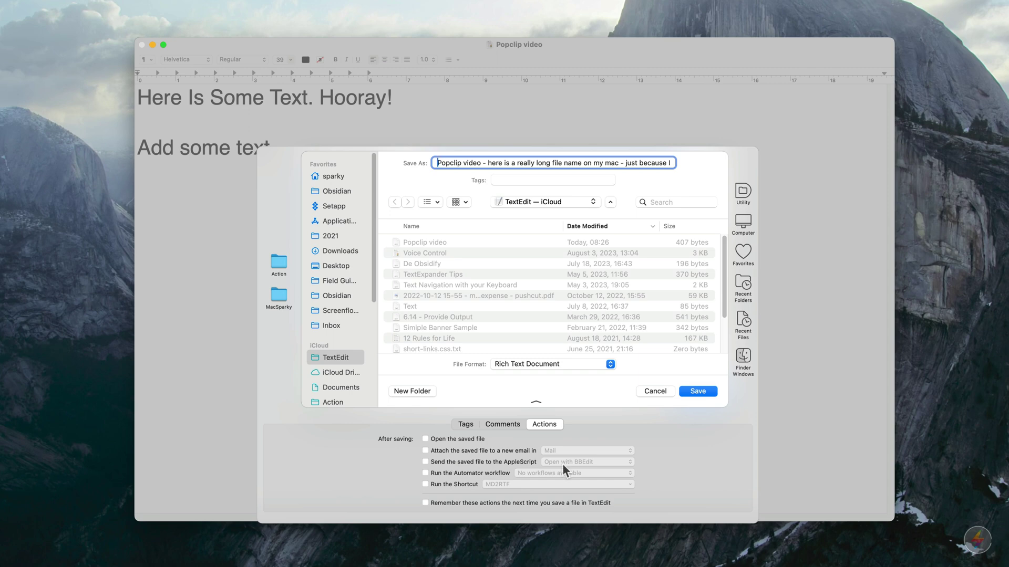
pyautogui.click(426, 450)
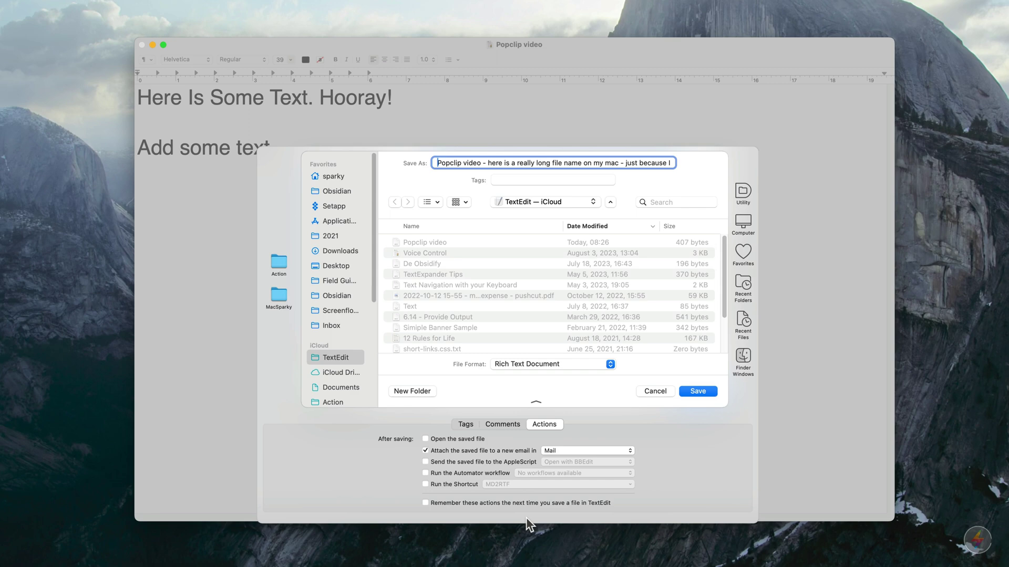
pyautogui.click(701, 391)
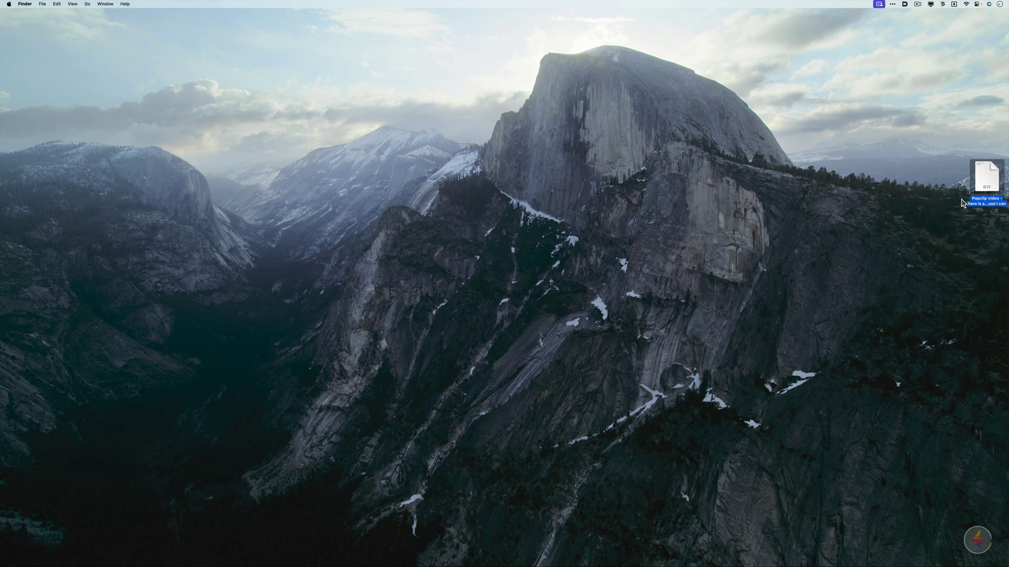
# - Drag the desktop RTF onto the Default Folder X icon and file it in AAA Battery holder Gridfinity
pyautogui.moveTo(987, 182); pyautogui.dragTo(922, 96)
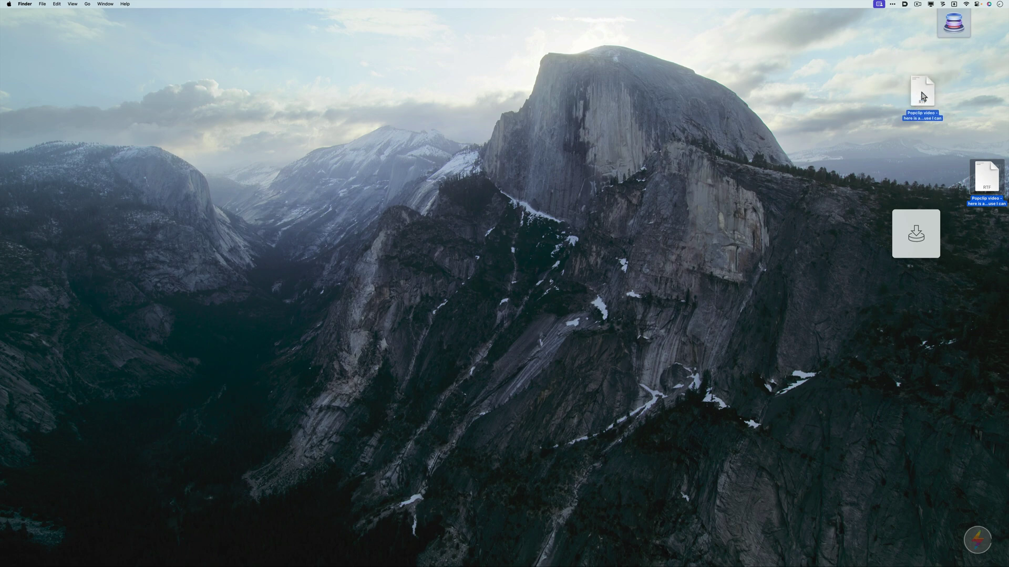
pyautogui.moveTo(922, 96); pyautogui.dragTo(905, 8)
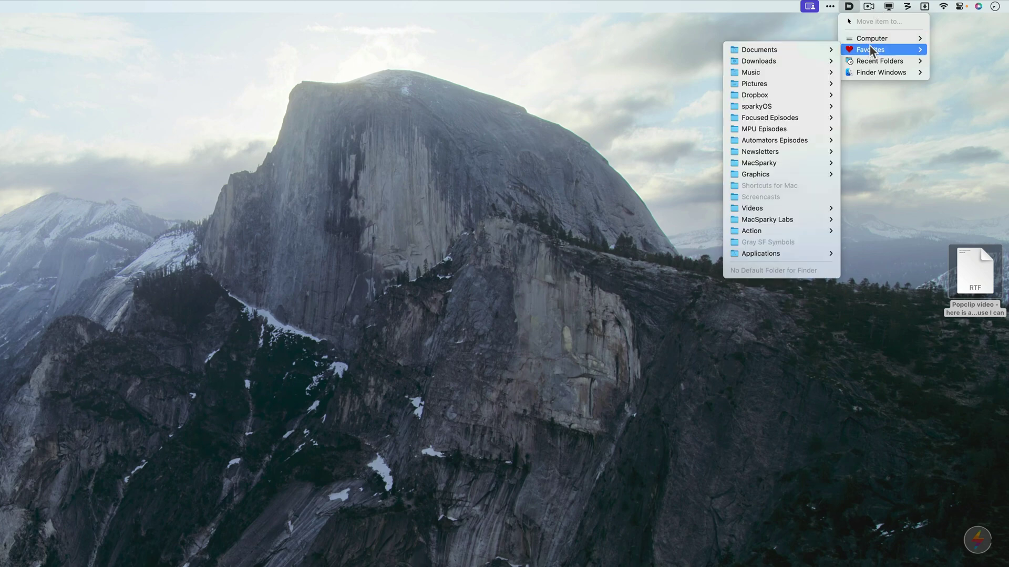
pyautogui.moveTo(869, 40)
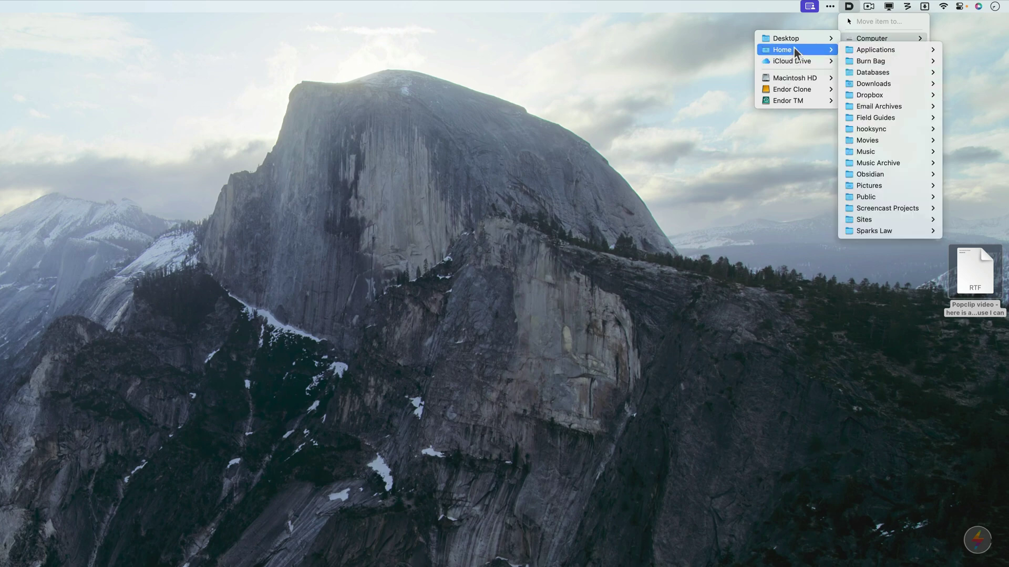
pyautogui.moveTo(802, 42)
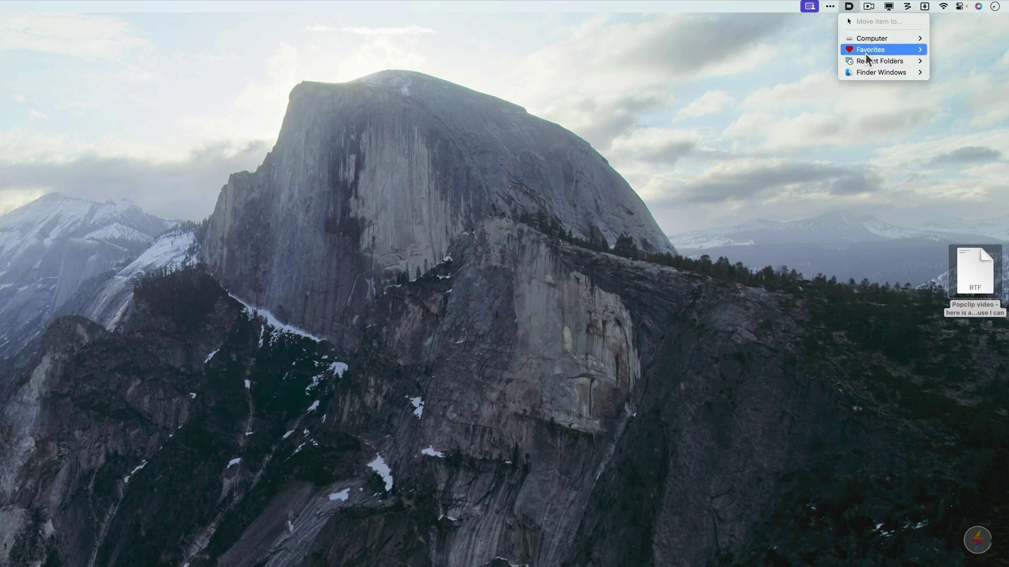
pyautogui.moveTo(865, 63)
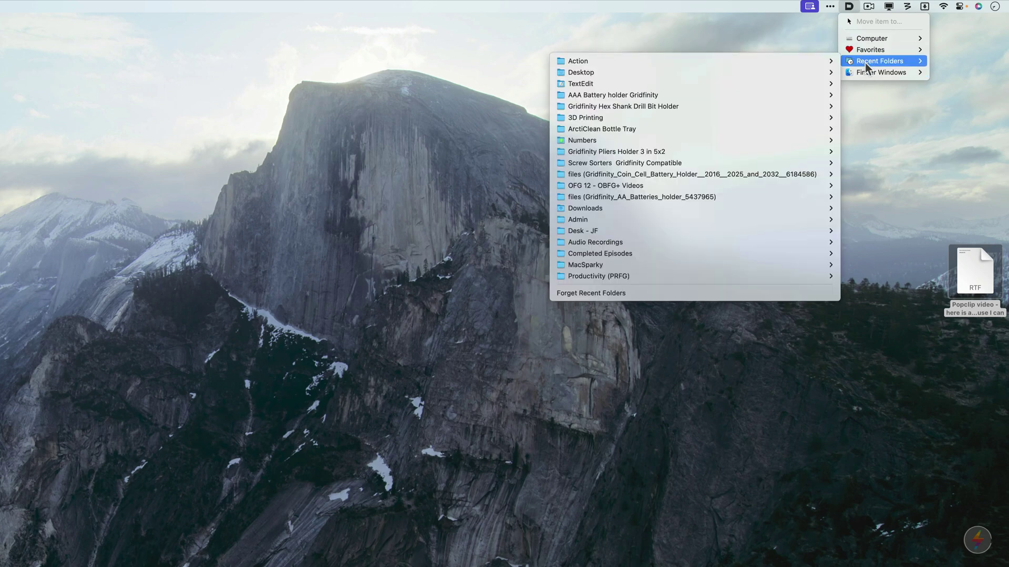
pyautogui.click(679, 95)
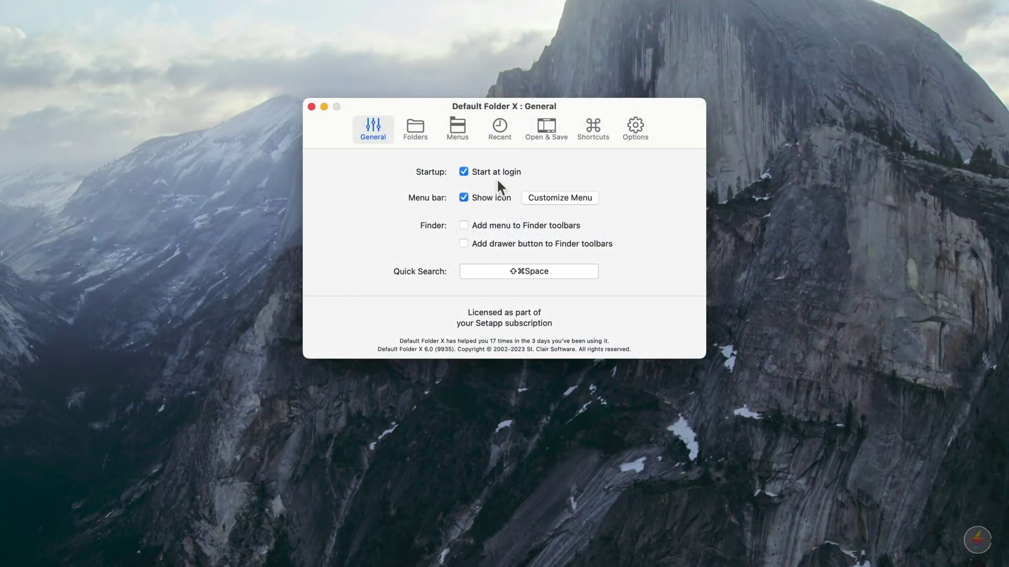
# - In Customize Menu, move Finder Windows above Recent Files in the Default Folder X menu
pyautogui.click(574, 198)
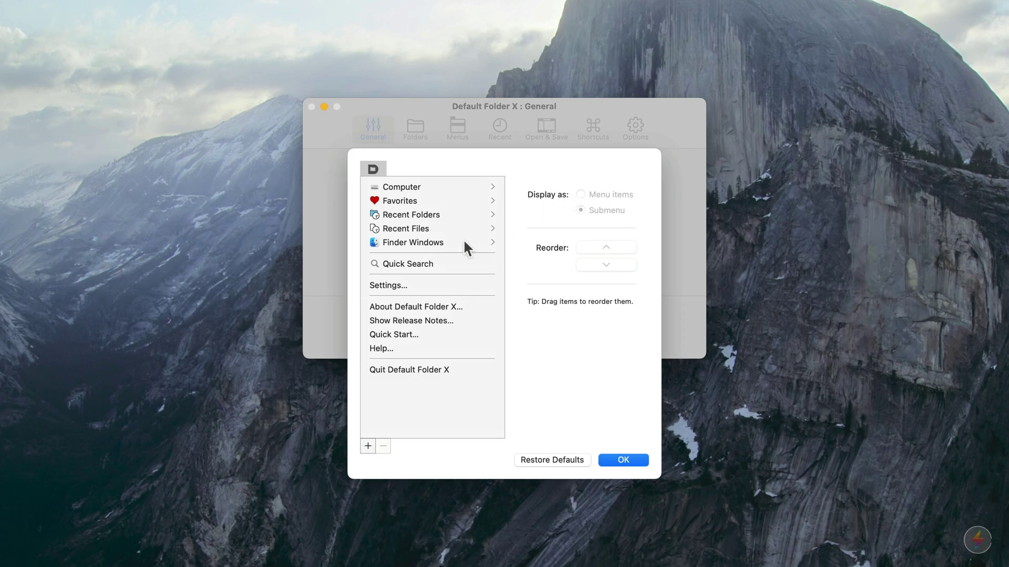
pyautogui.moveTo(433, 240)
pyautogui.mouseDown()
pyautogui.moveTo(434, 228)
pyautogui.moveTo(453, 238)
pyautogui.mouseUp()
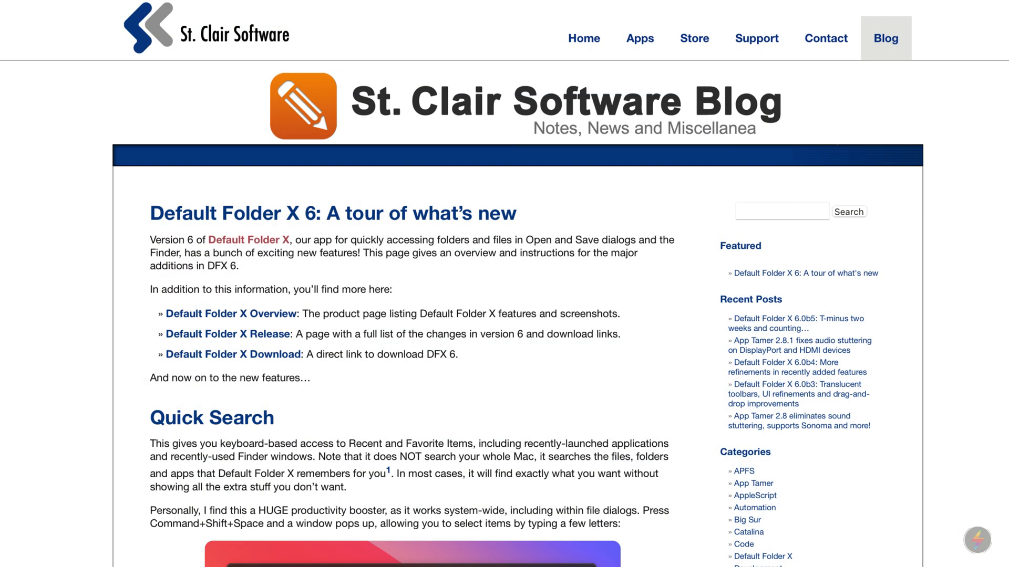
# - Scroll down through the 'Default Folder X 6: A tour of what's new' blog post
pyautogui.scroll(-5, 505, 284)
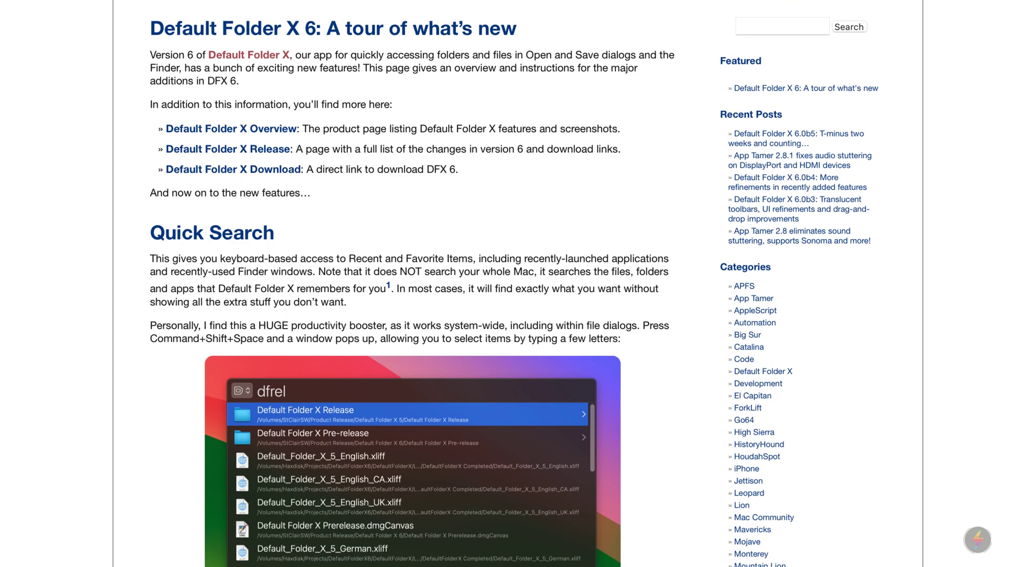
pyautogui.scroll(-5, 505, 284)
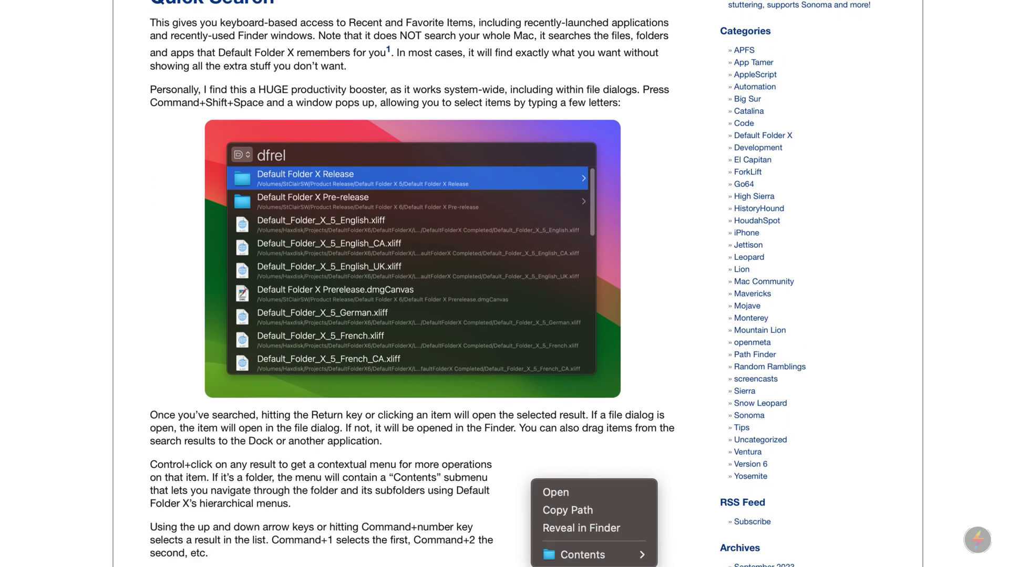
pyautogui.scroll(-5, 504, 283)
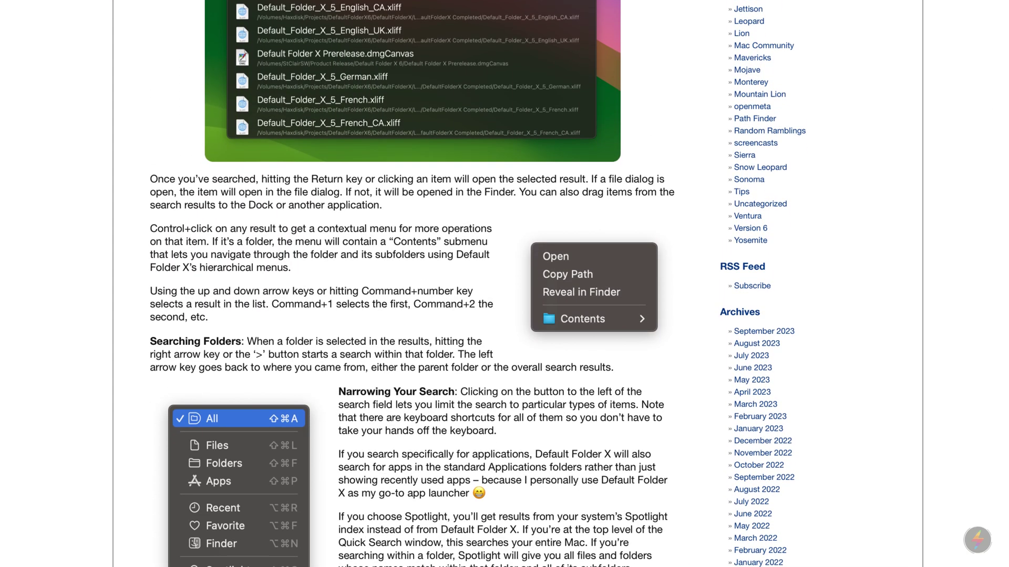
pyautogui.scroll(-5, 504, 284)
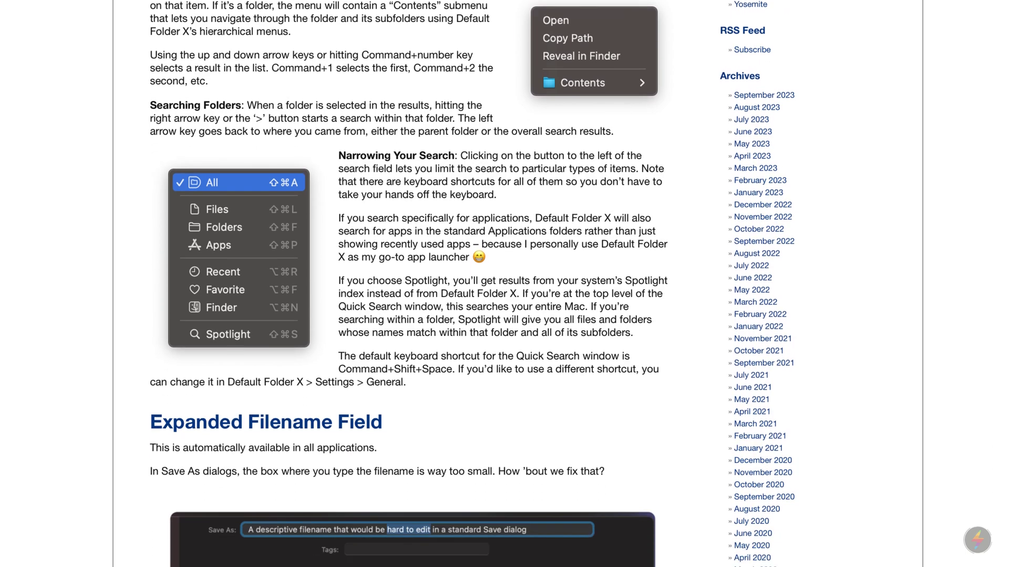
pyautogui.scroll(-5, 504, 283)
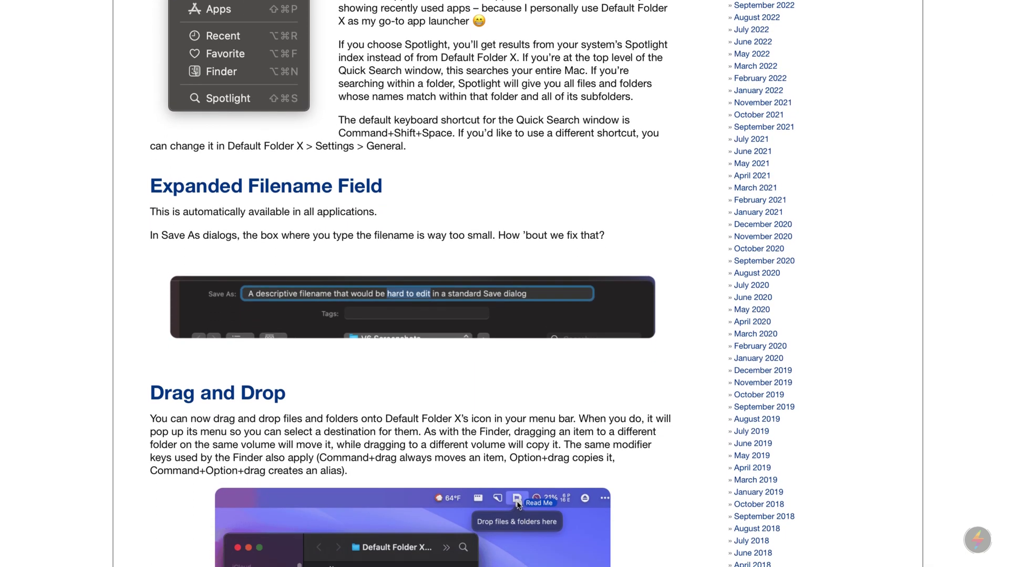
pyautogui.scroll(-5, 504, 283)
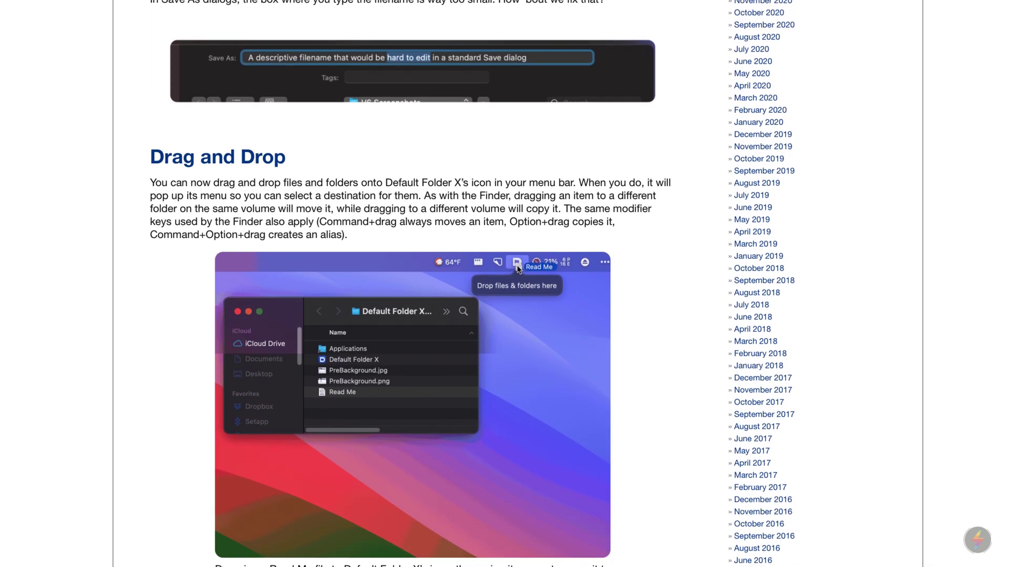
pyautogui.scroll(-5, 504, 284)
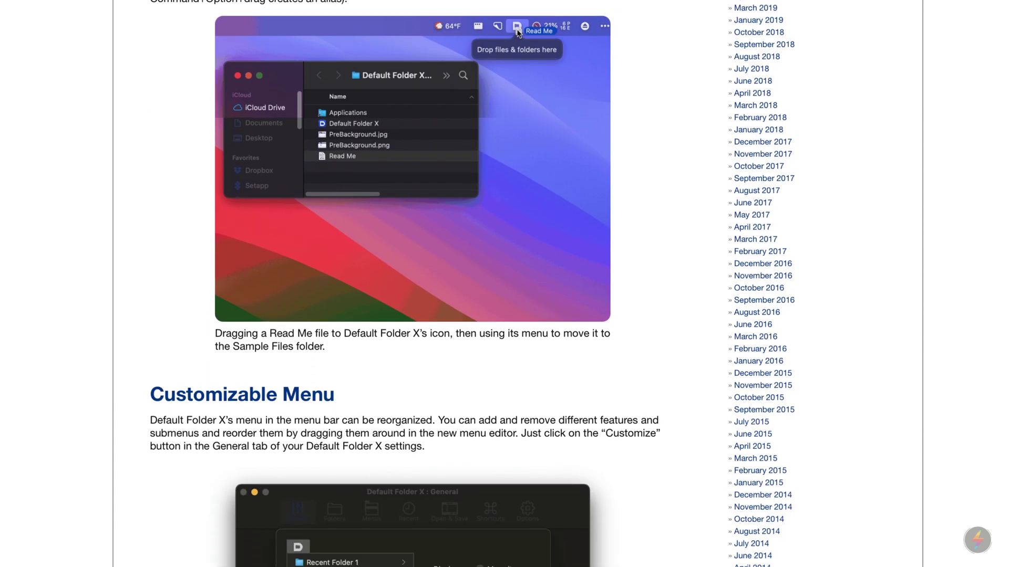